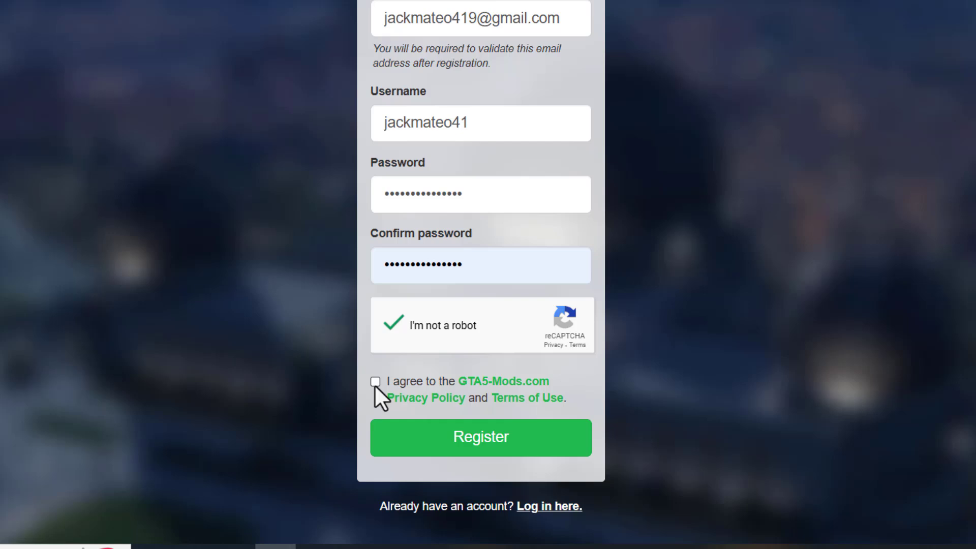
Agree to the Privacy Policy and Terms of Use and submit the account registration
click(376, 381)
click(491, 443)
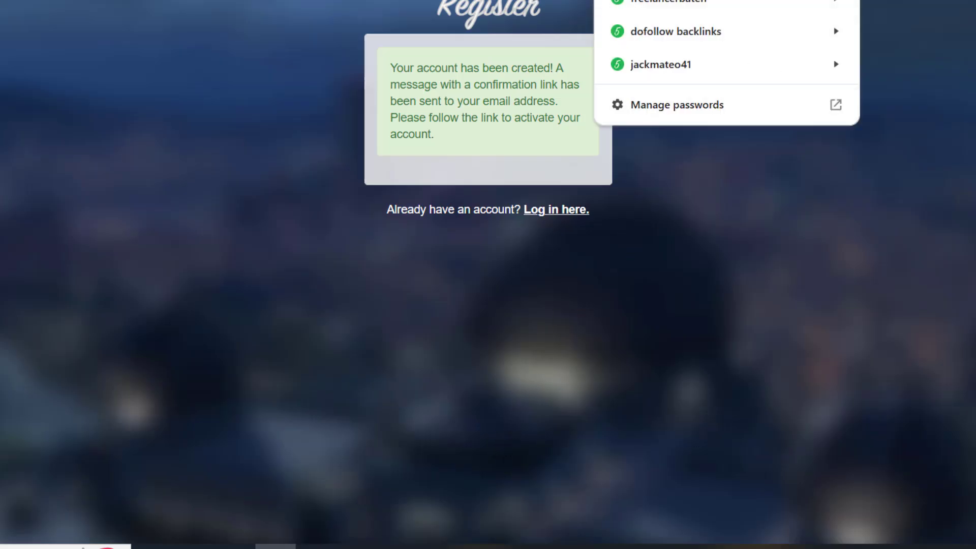
click(710, 148)
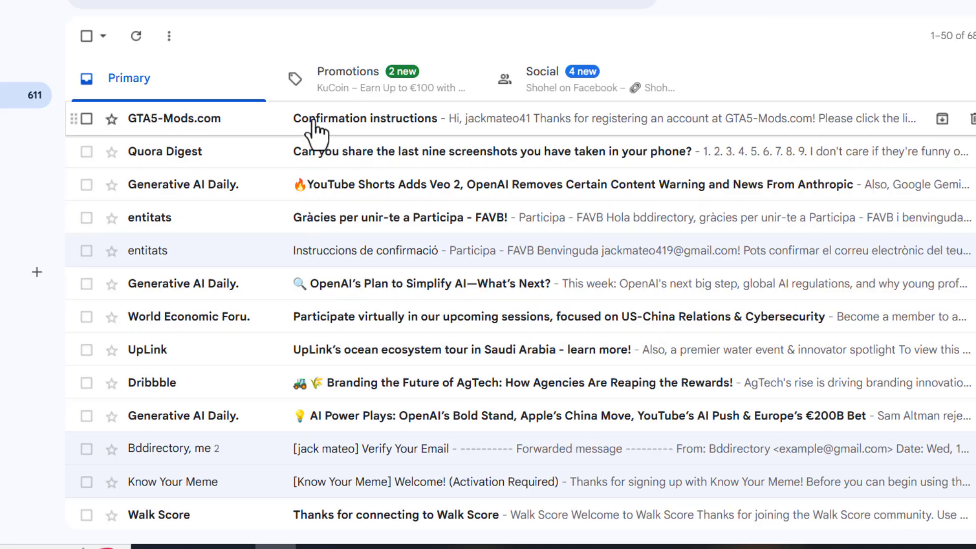
Confirm the new account through the link in the GTA5-Mods.com "Confirmation instructions" e-mail
click(262, 122)
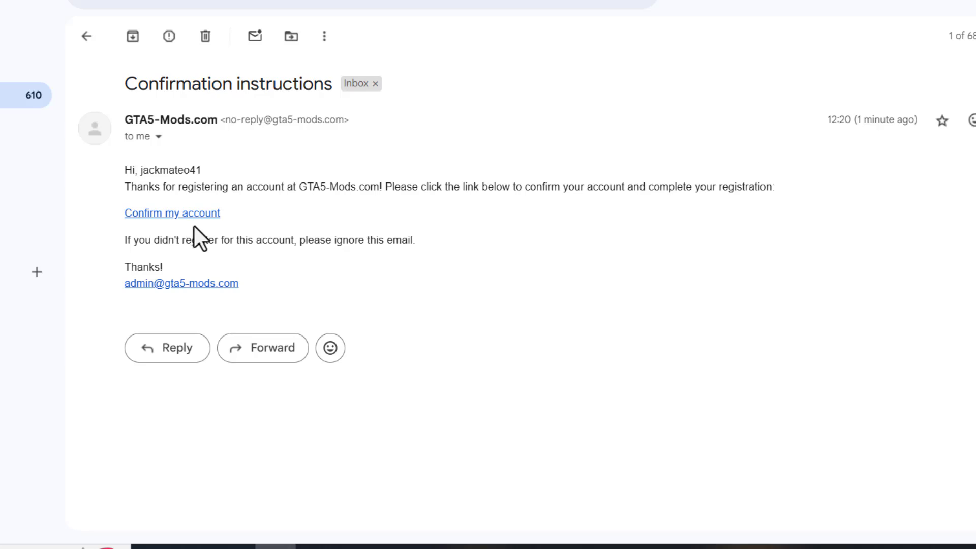
click(162, 219)
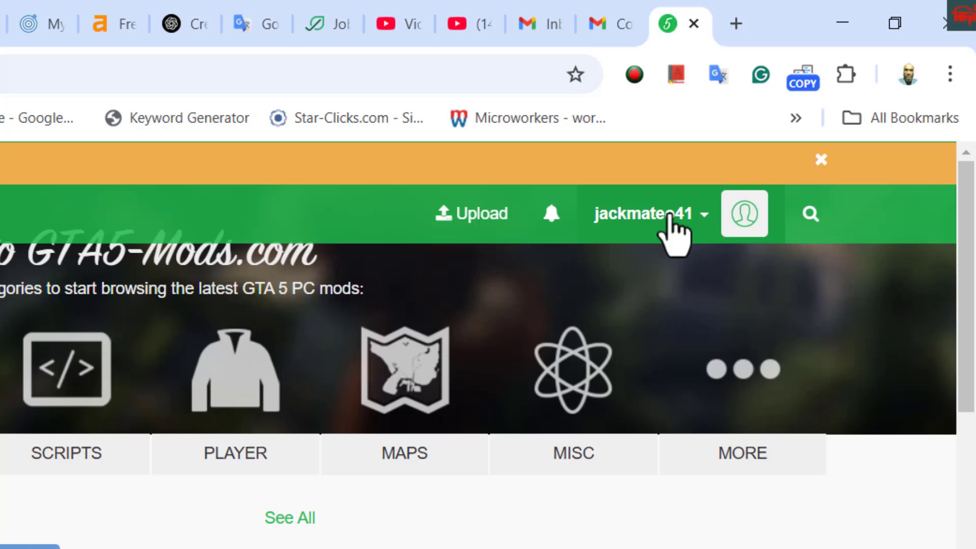
Open the new account's own profile page and look it over
click(671, 214)
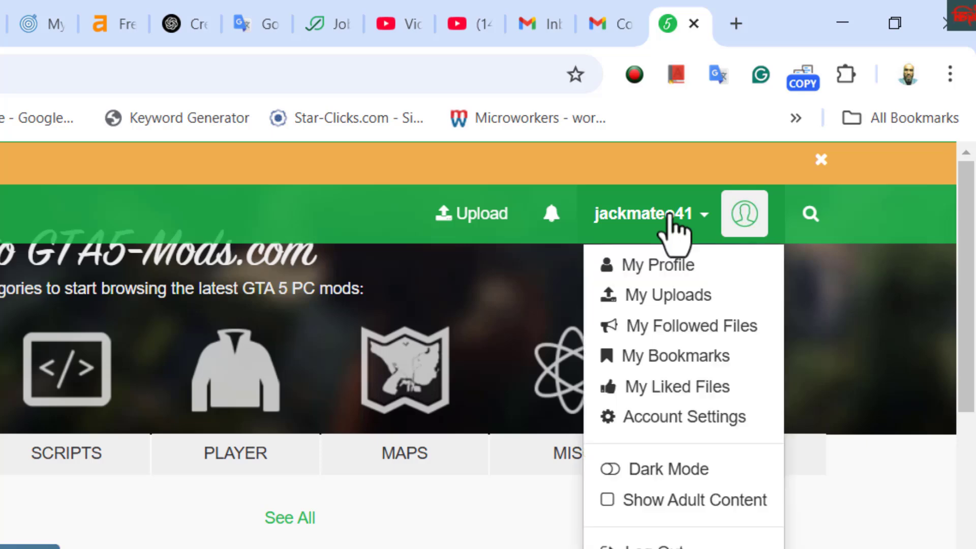
click(663, 269)
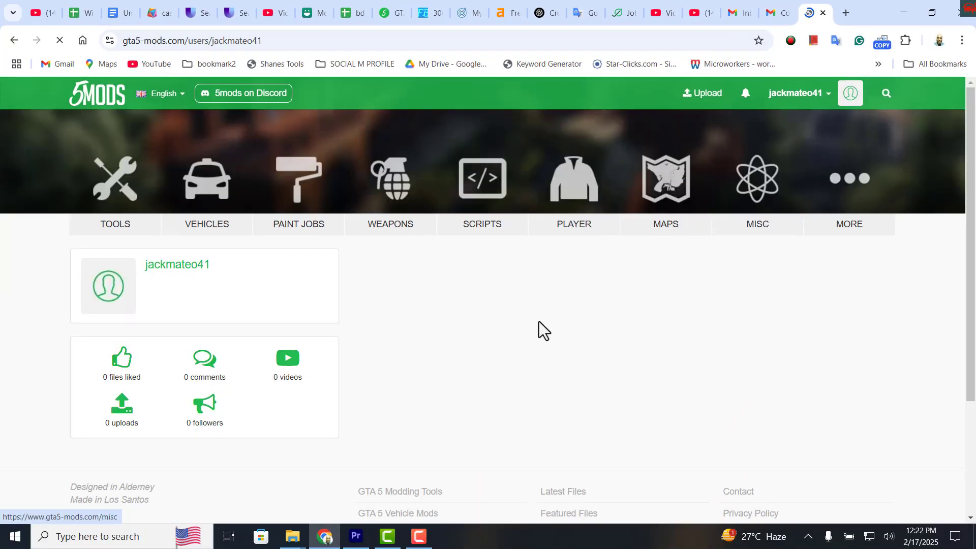
scroll(534, 321, down, 4)
scroll(533, 321, up, 3)
scroll(534, 321, up, 1)
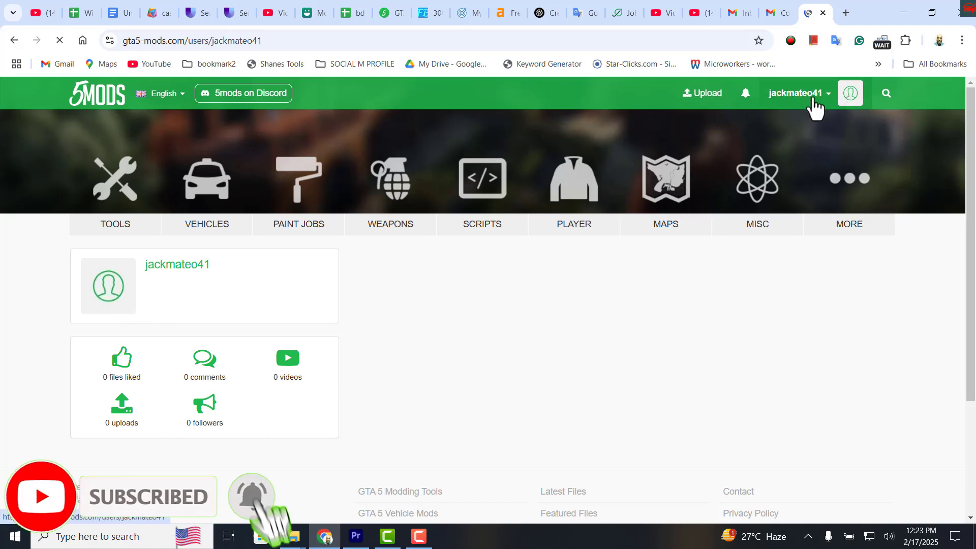
Open the account settings and review the account details and online account fields
click(829, 96)
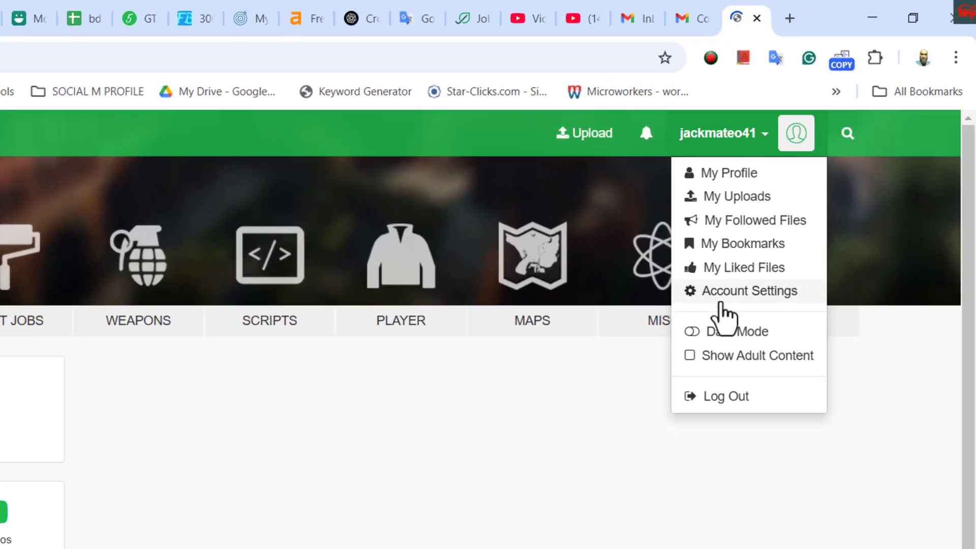
click(733, 299)
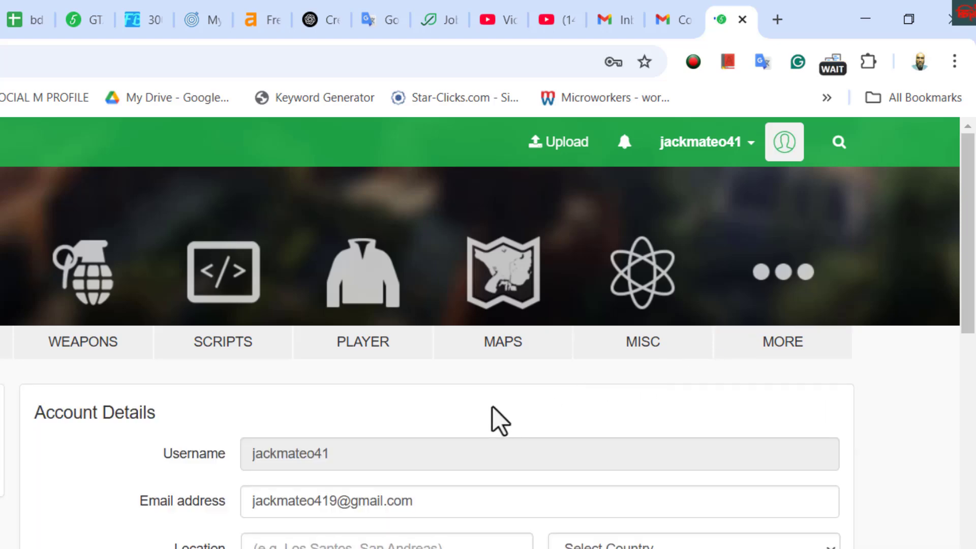
scroll(478, 411, down, 2)
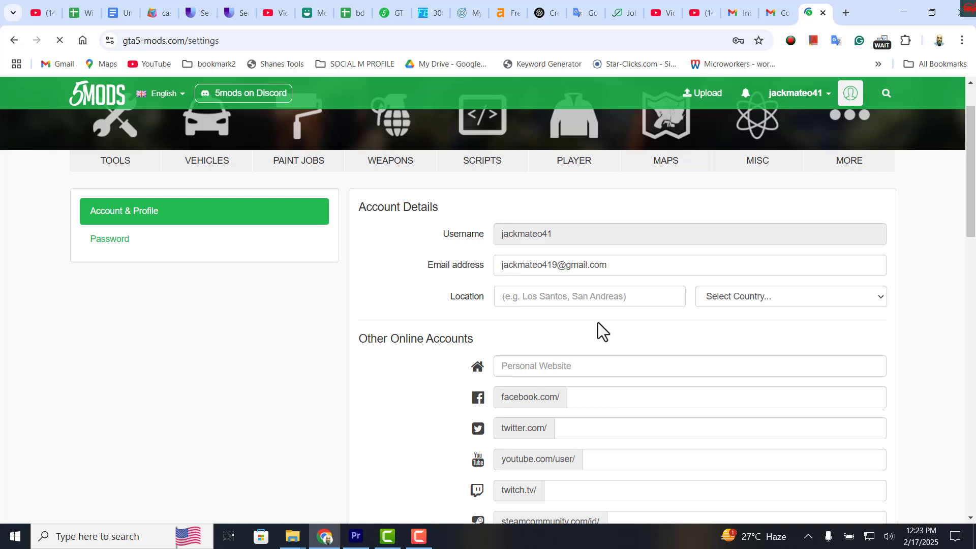
scroll(621, 292, down, 3)
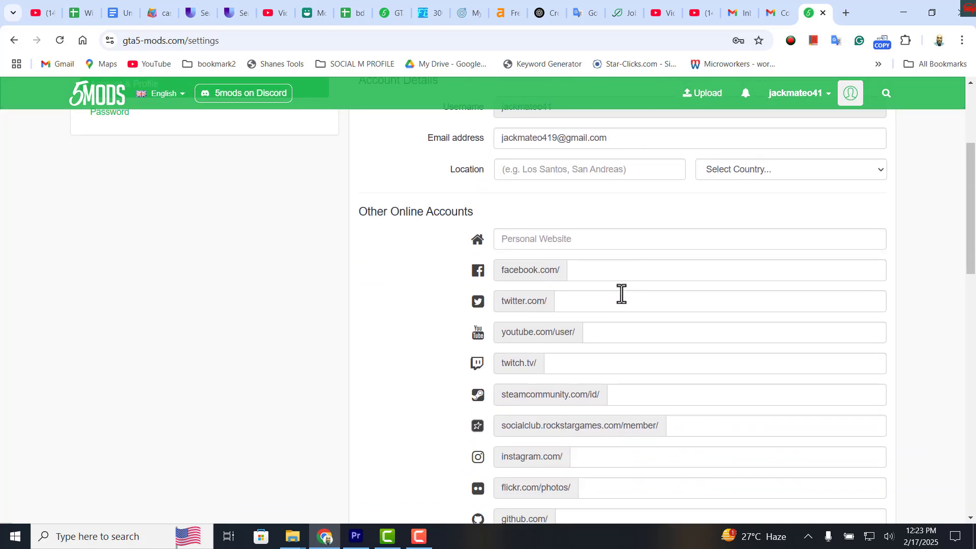
scroll(622, 294, down, 5)
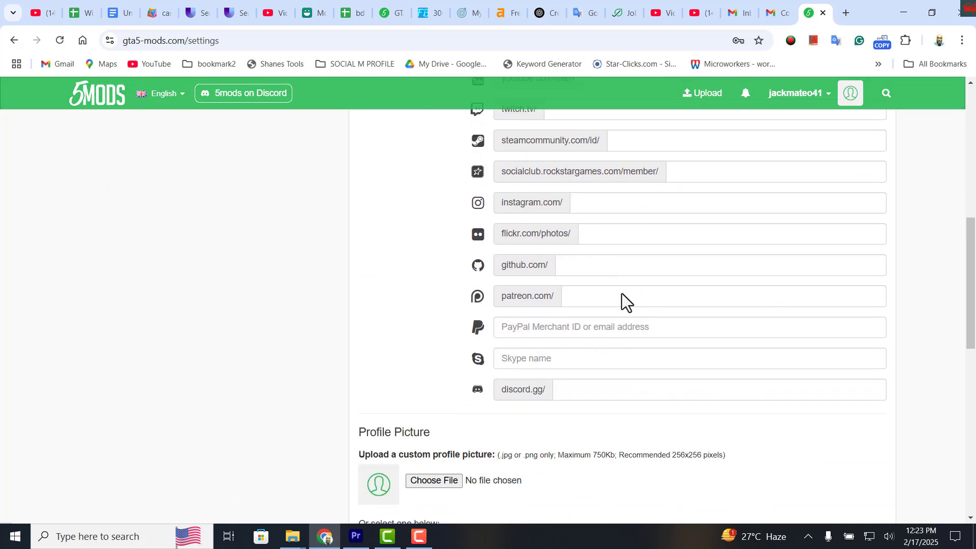
scroll(622, 294, up, 4)
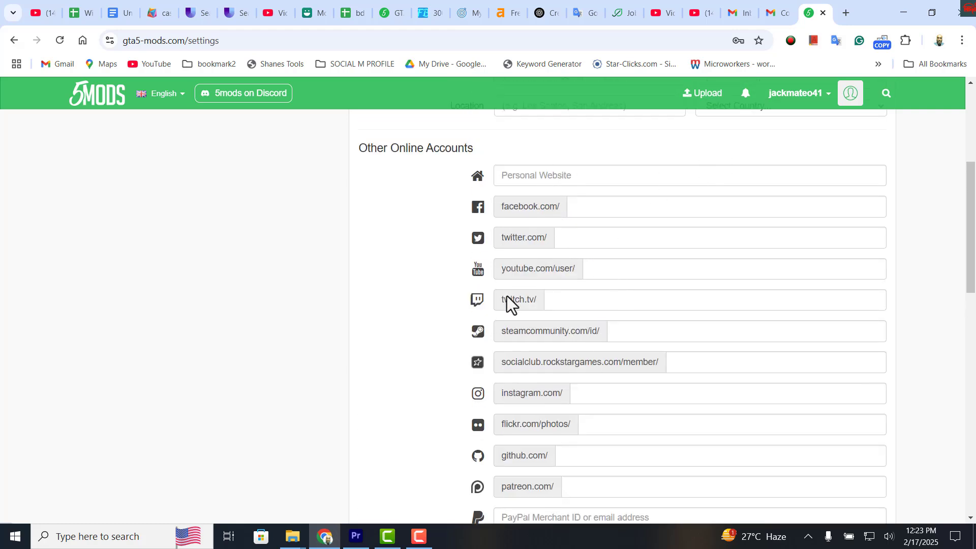
scroll(653, 277, up, 1)
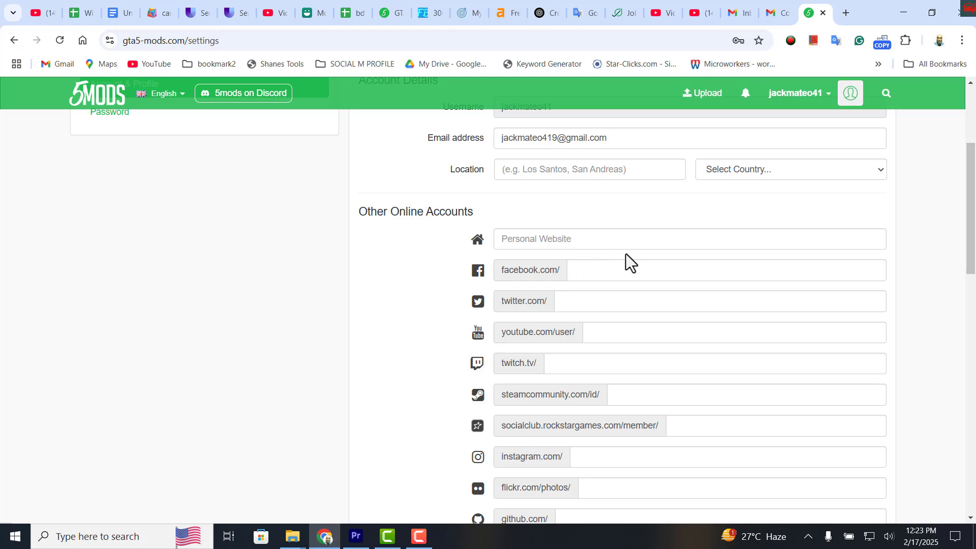
scroll(638, 254, up, 2)
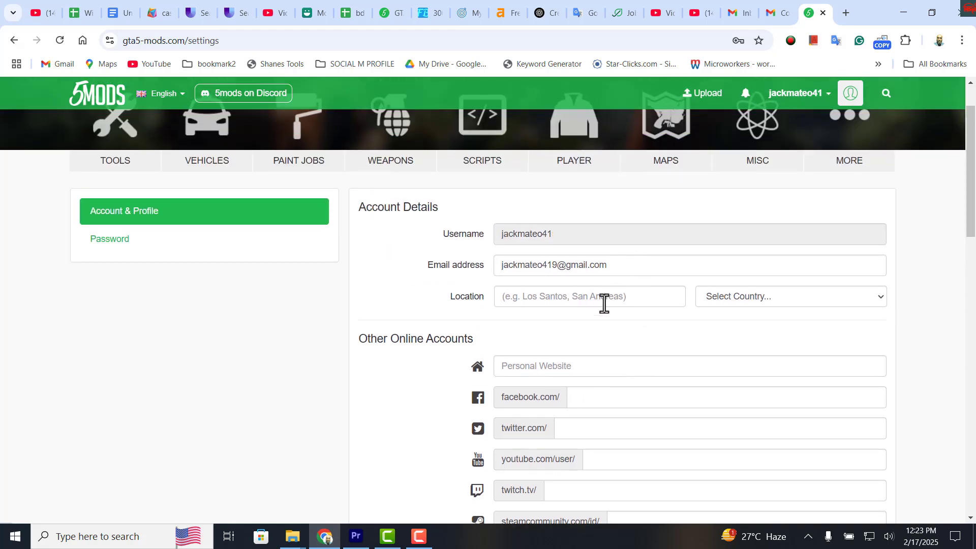
Set the location to "Dhaka, Bangladesh" and the country to Bangladesh in the account details
click(568, 296)
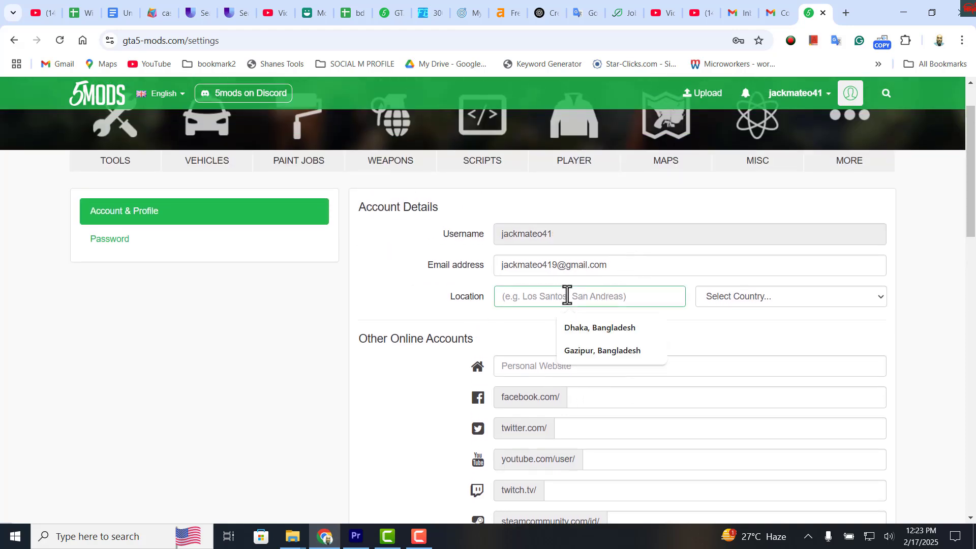
click(606, 328)
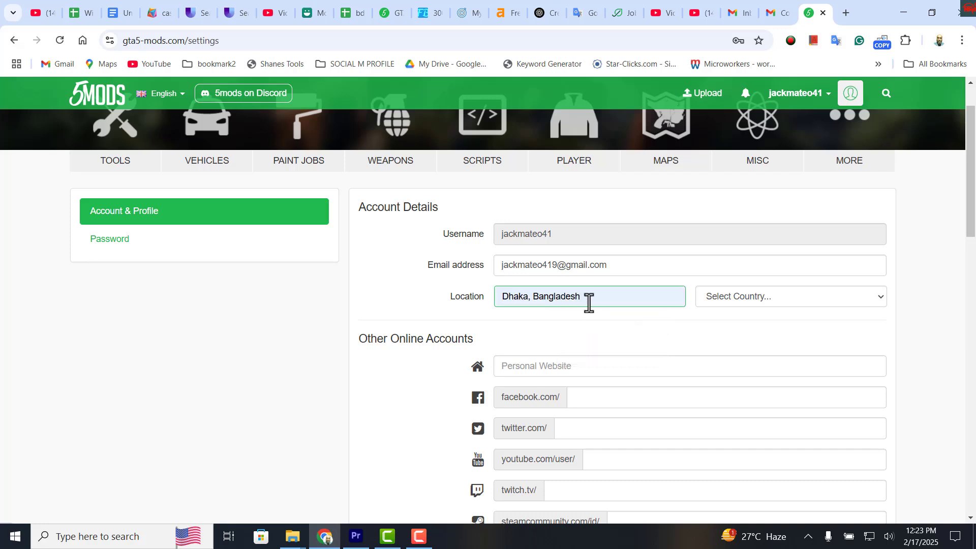
click(758, 296)
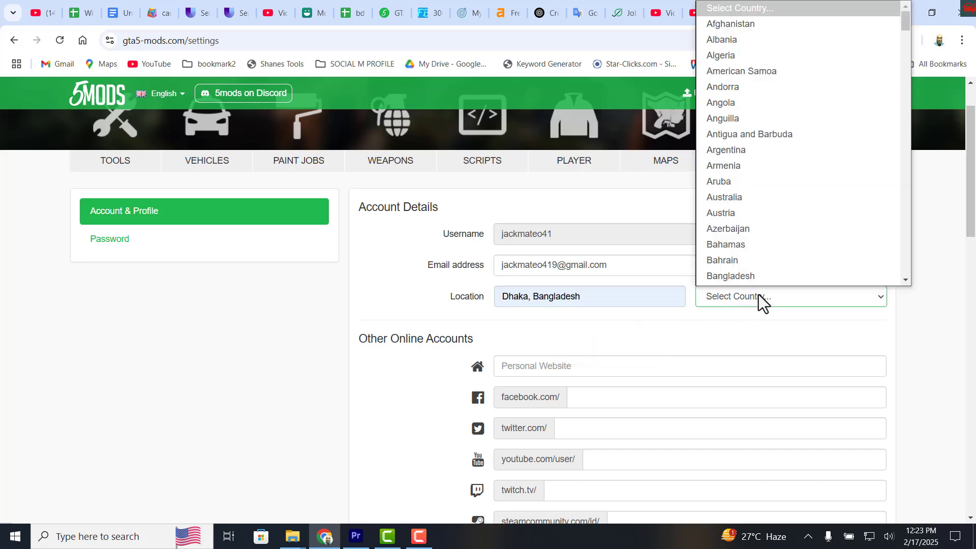
click(743, 282)
click(748, 299)
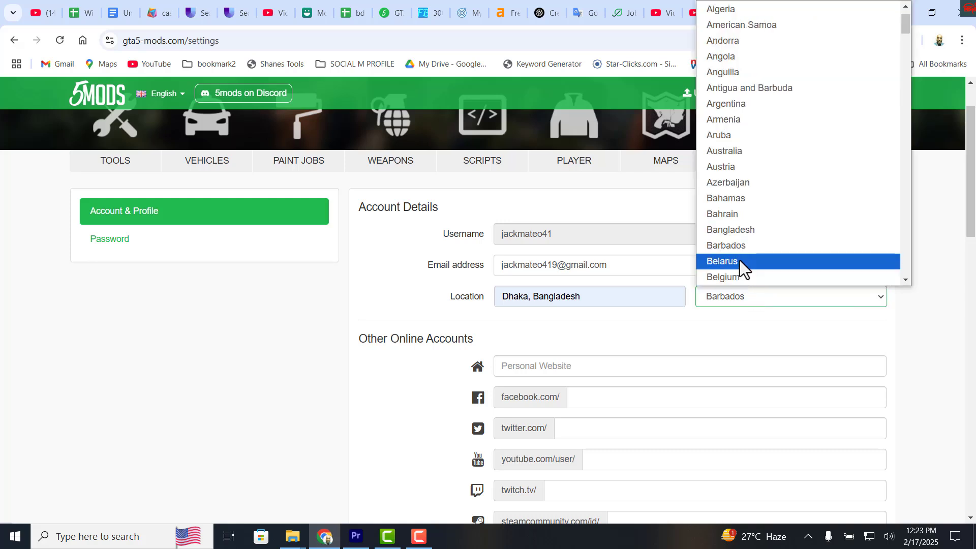
click(732, 231)
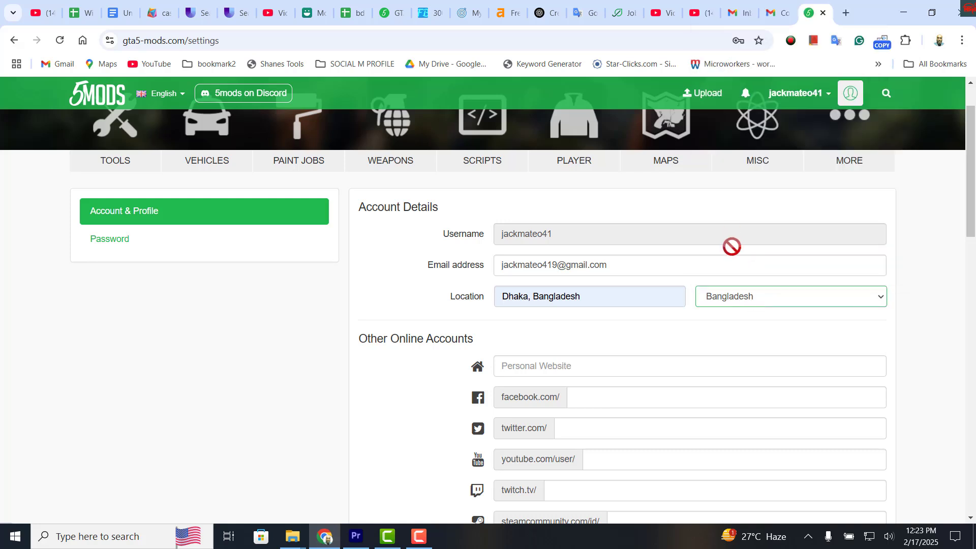
click(556, 365)
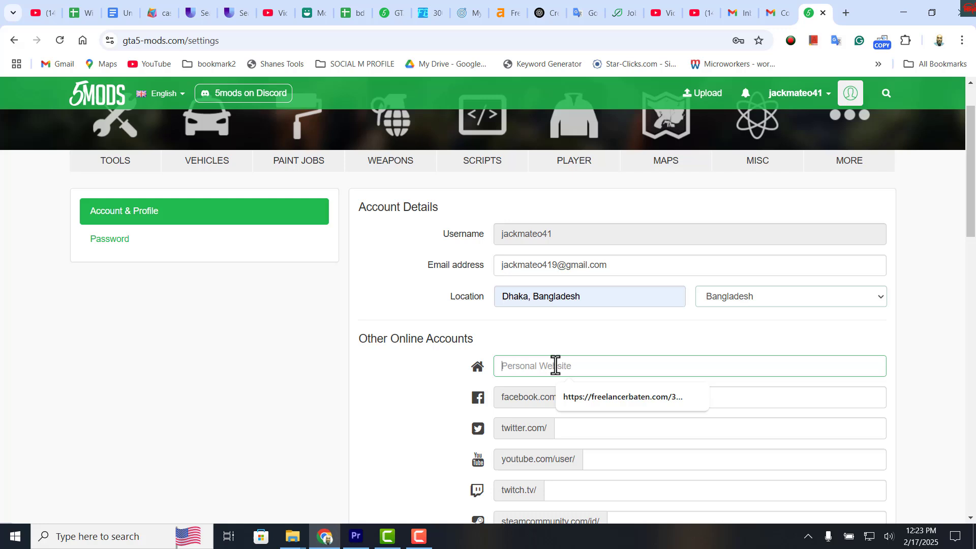
click(420, 383)
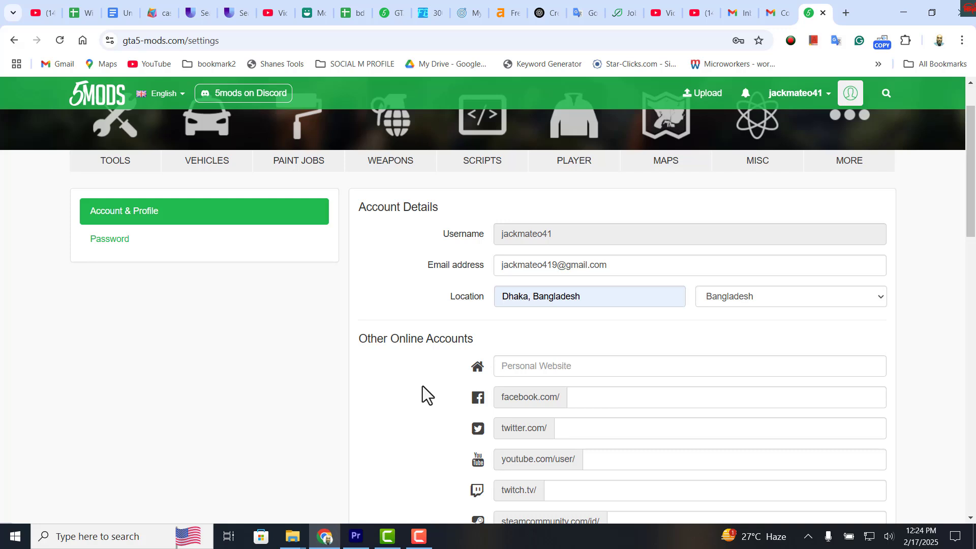
click(542, 374)
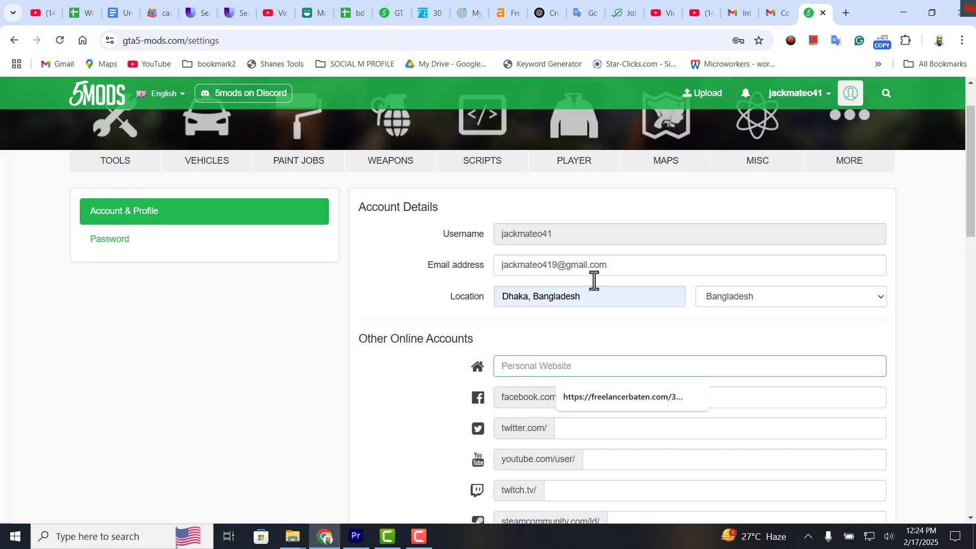
click(738, 13)
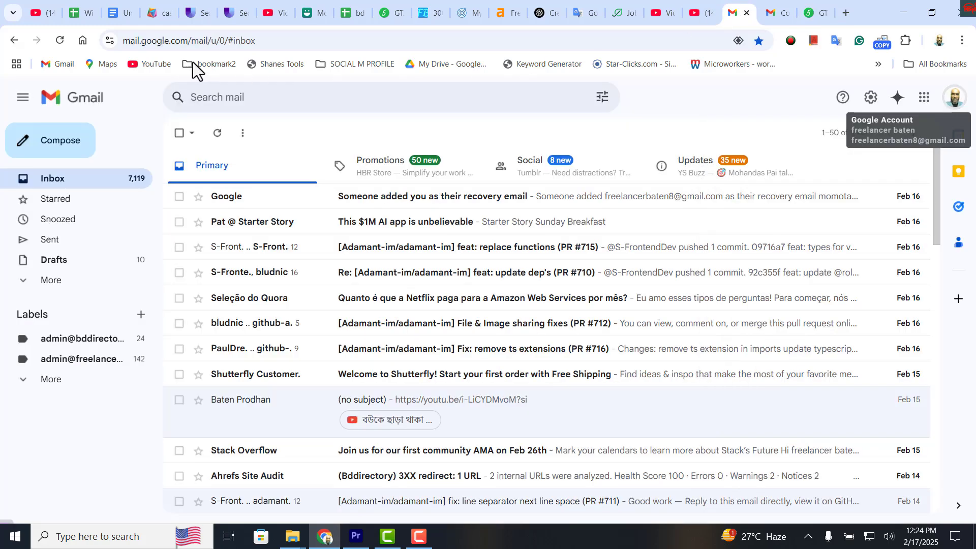
key(ctrl+Tab)
key(ctrl+Tab)
right_click(557, 366)
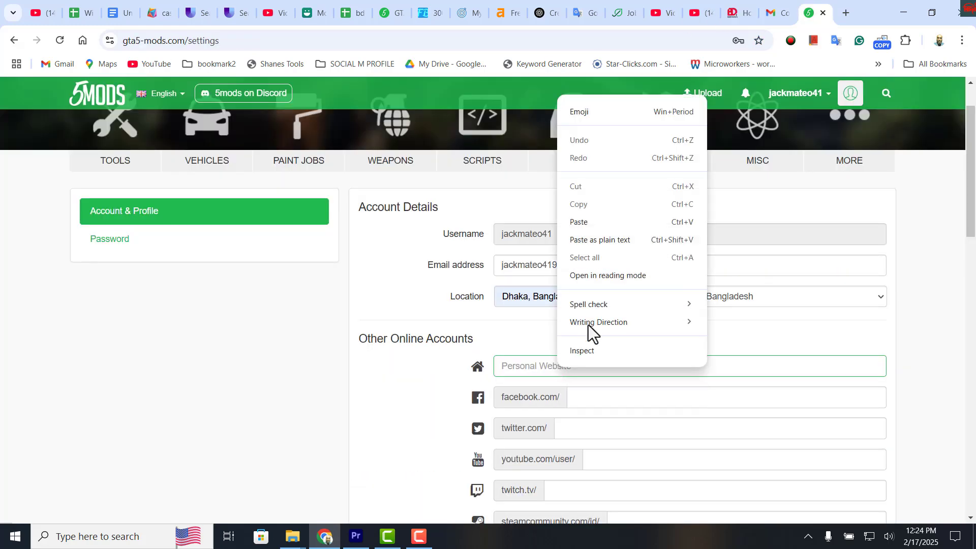
click(582, 228)
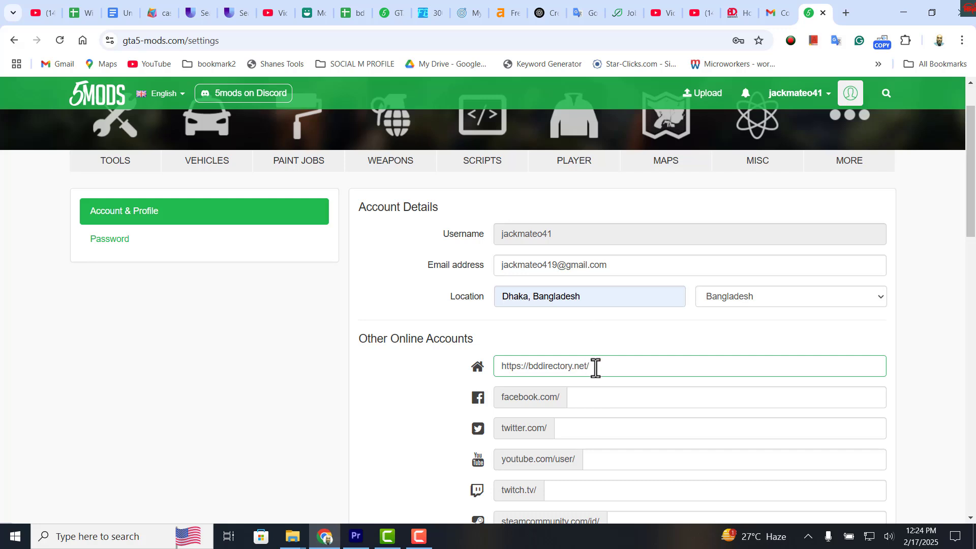
Look through the social and other online account fields, from Facebook down to the profile picture options
scroll(596, 351, down, 1)
click(585, 338)
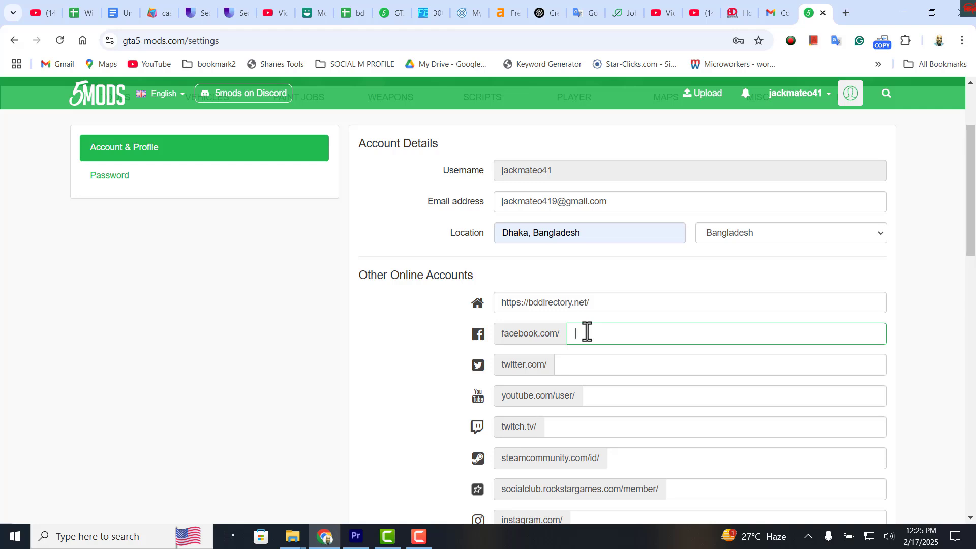
scroll(587, 332, down, 1)
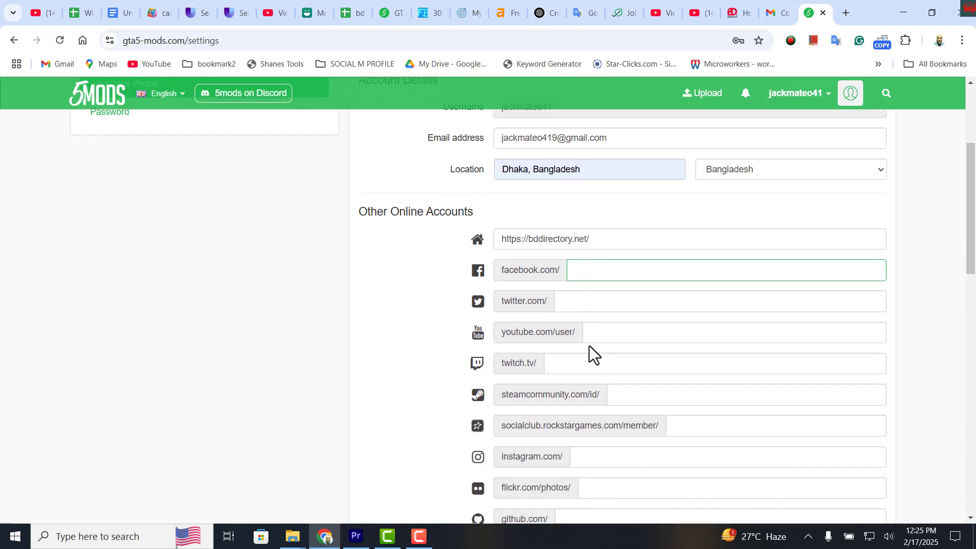
scroll(584, 399, down, 2)
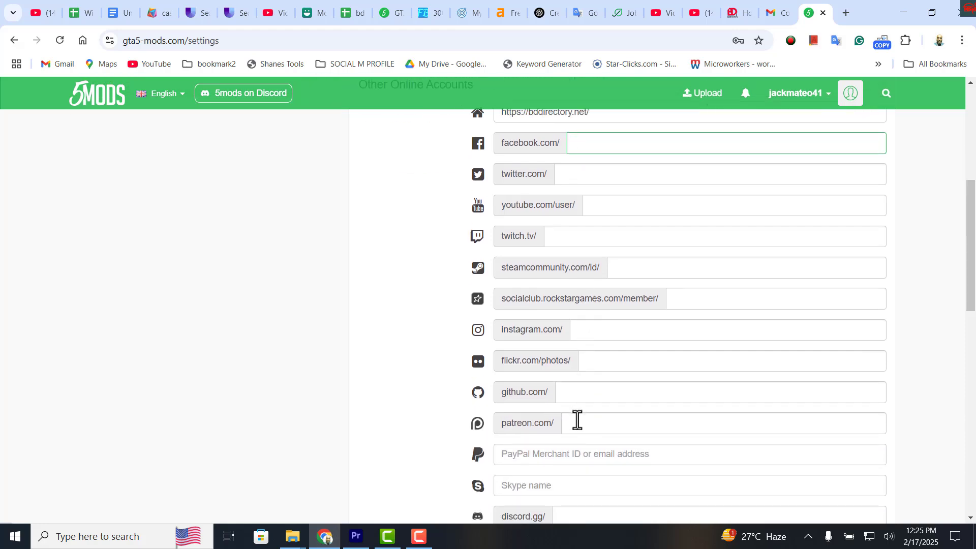
scroll(571, 455, down, 2)
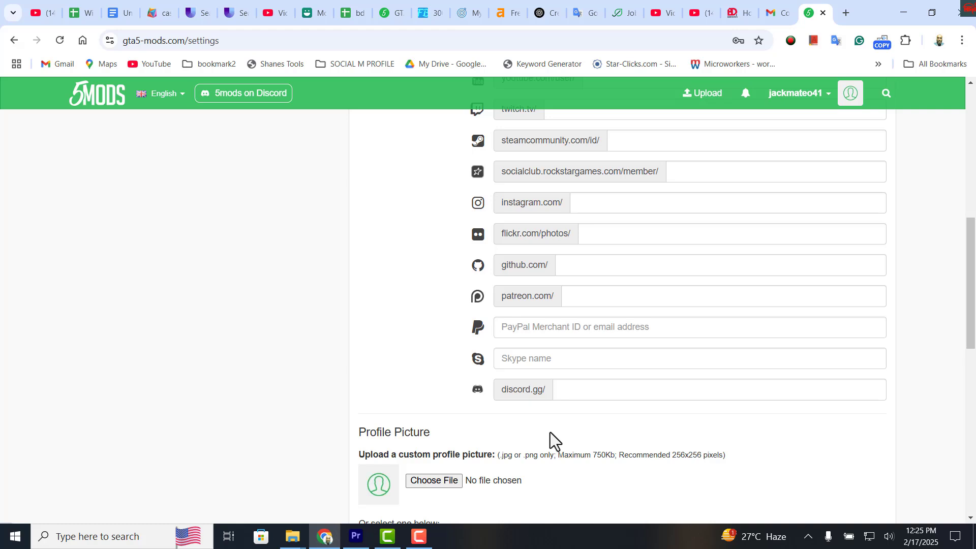
scroll(647, 300, up, 3)
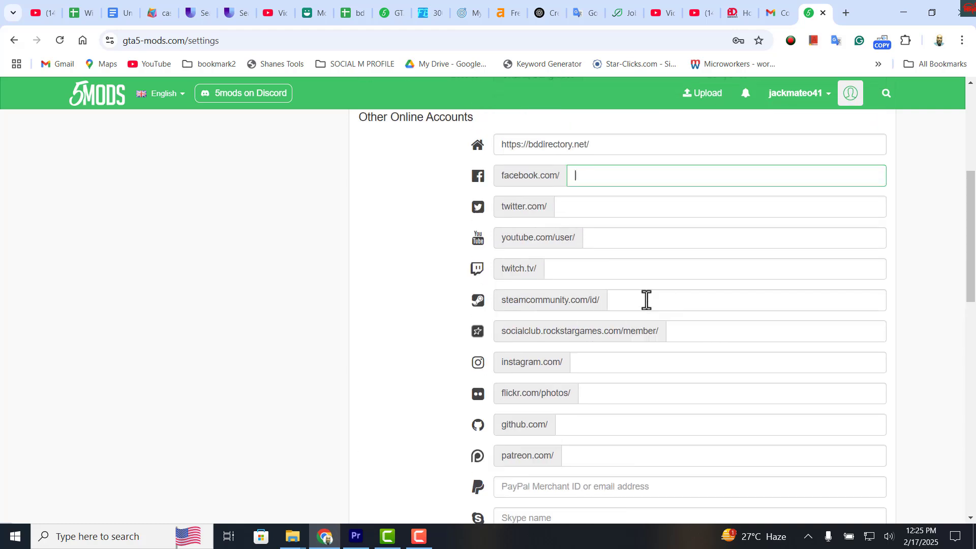
scroll(646, 300, up, 3)
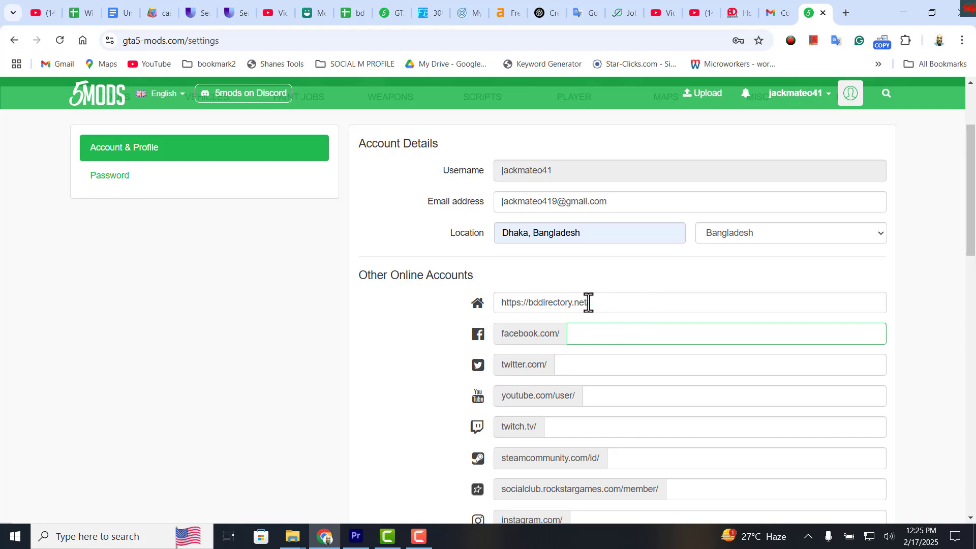
scroll(624, 310, down, 5)
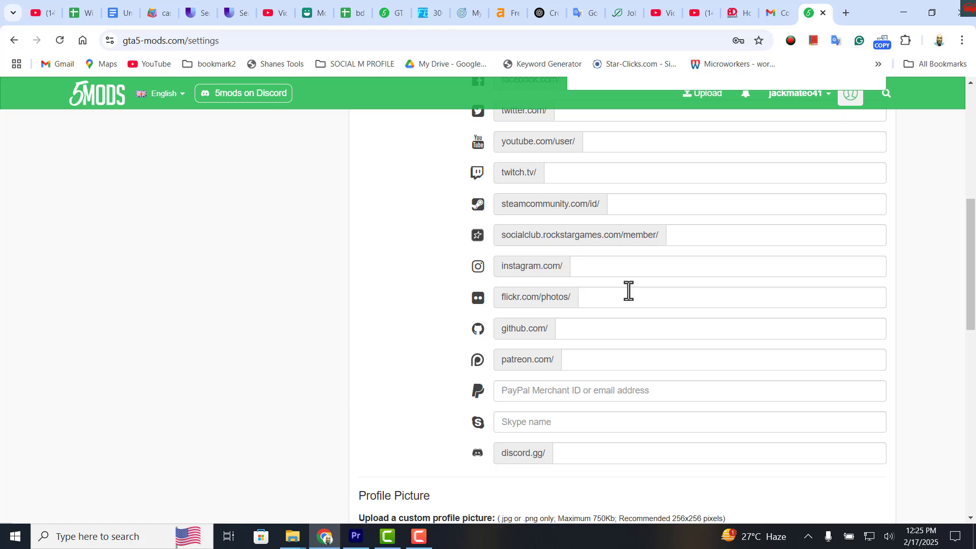
scroll(629, 282, up, 1)
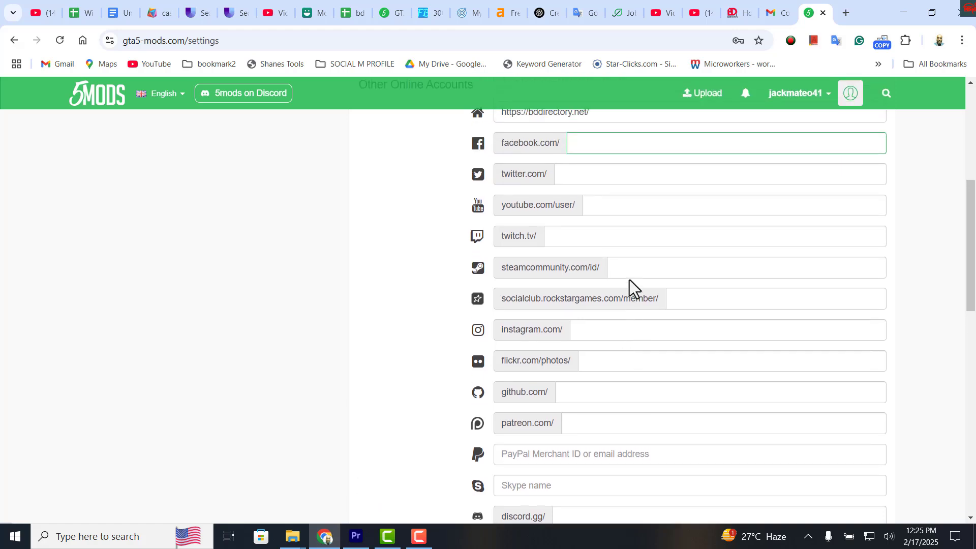
scroll(676, 346, down, 1)
scroll(677, 346, down, 3)
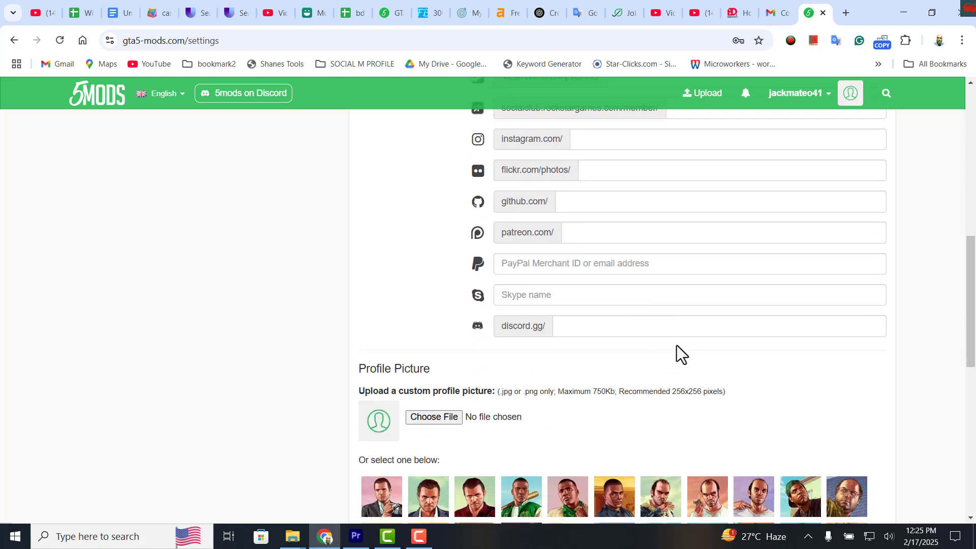
scroll(659, 343, down, 12)
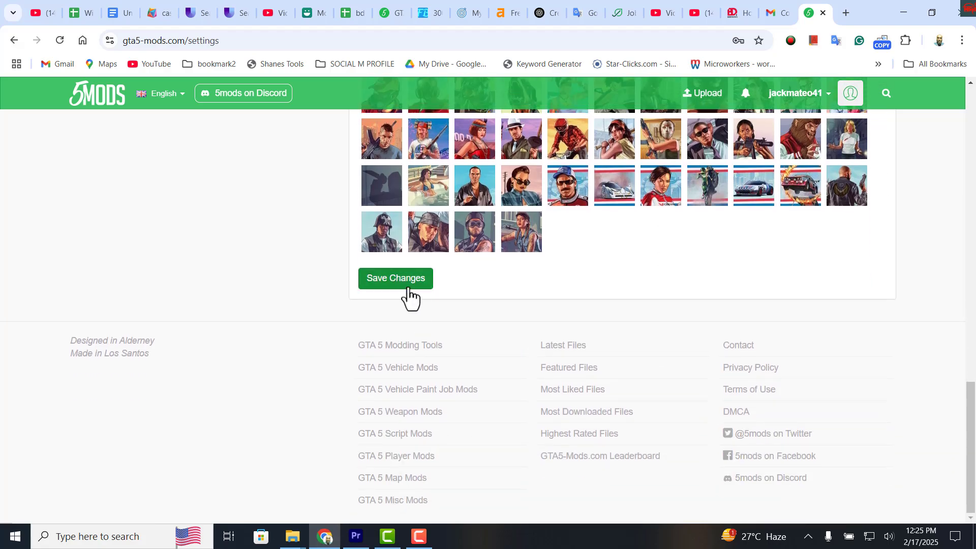
scroll(410, 298, up, 7)
scroll(539, 379, up, 1)
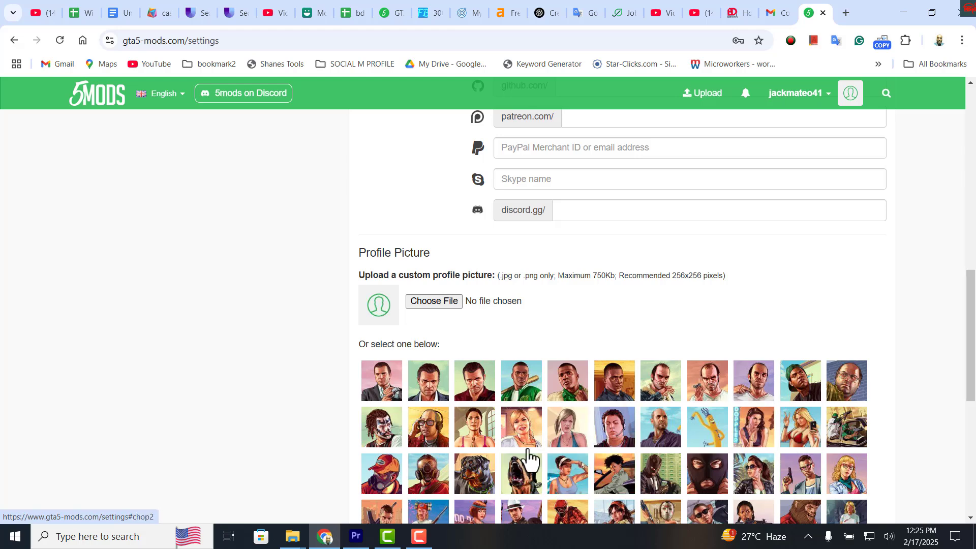
click(666, 443)
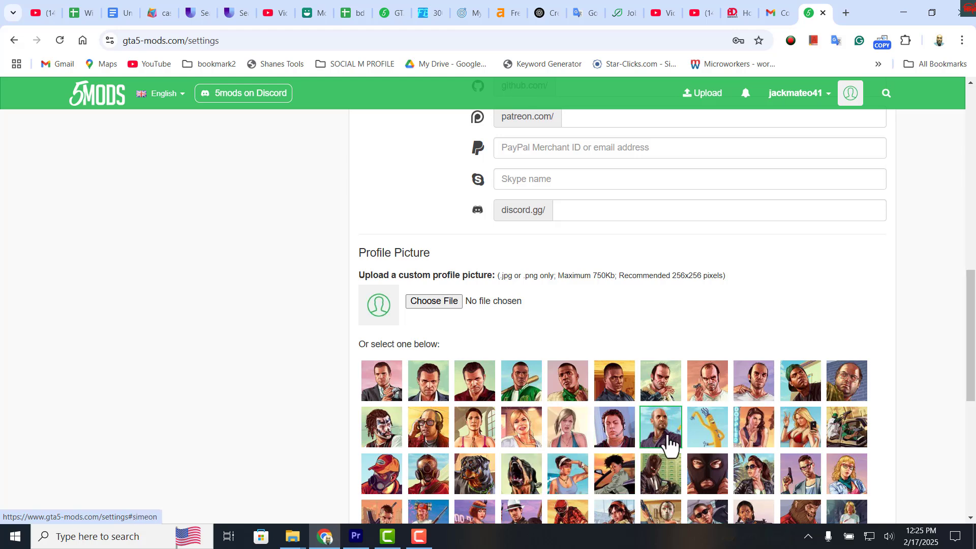
Choose the image bddirectory (2) from the Downloads folder as the custom profile picture
click(429, 301)
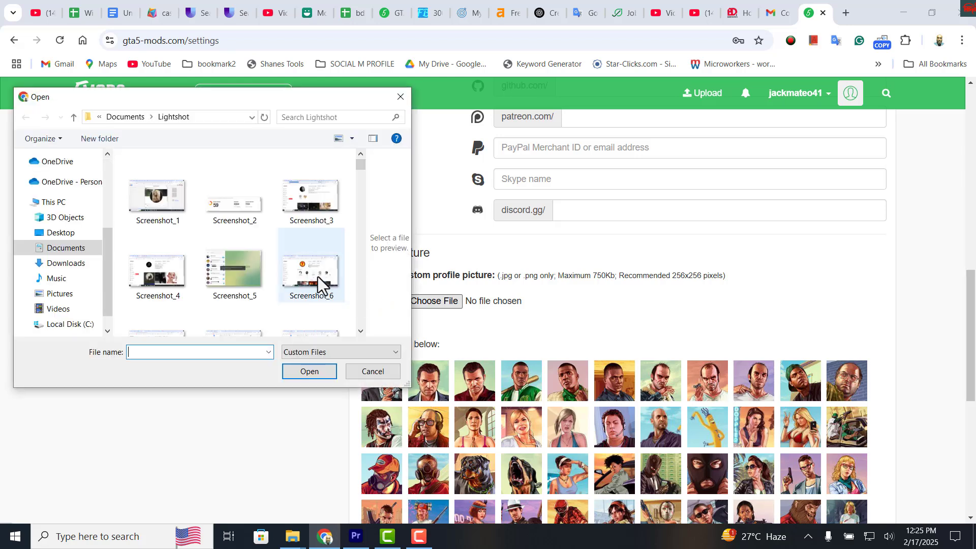
click(66, 265)
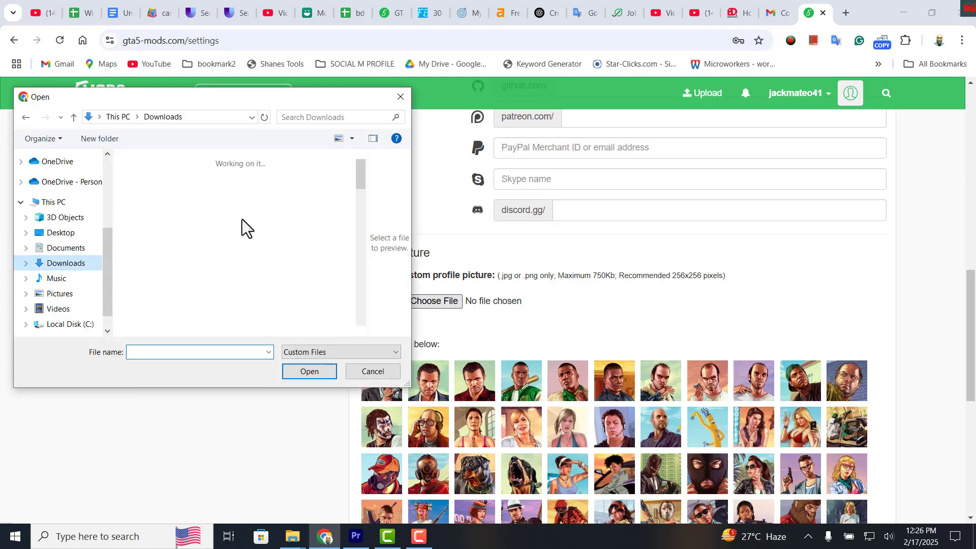
scroll(270, 219, down, 15)
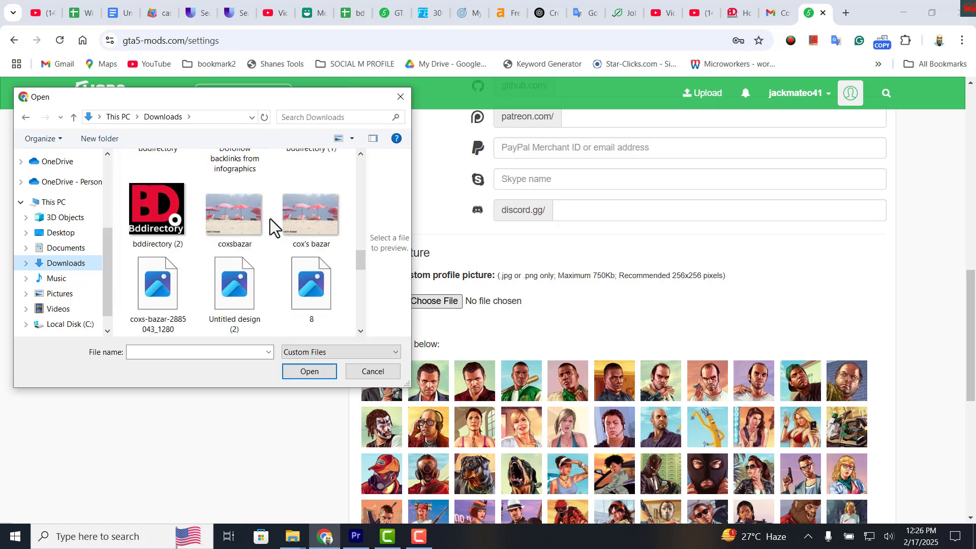
scroll(270, 219, up, 1)
click(161, 266)
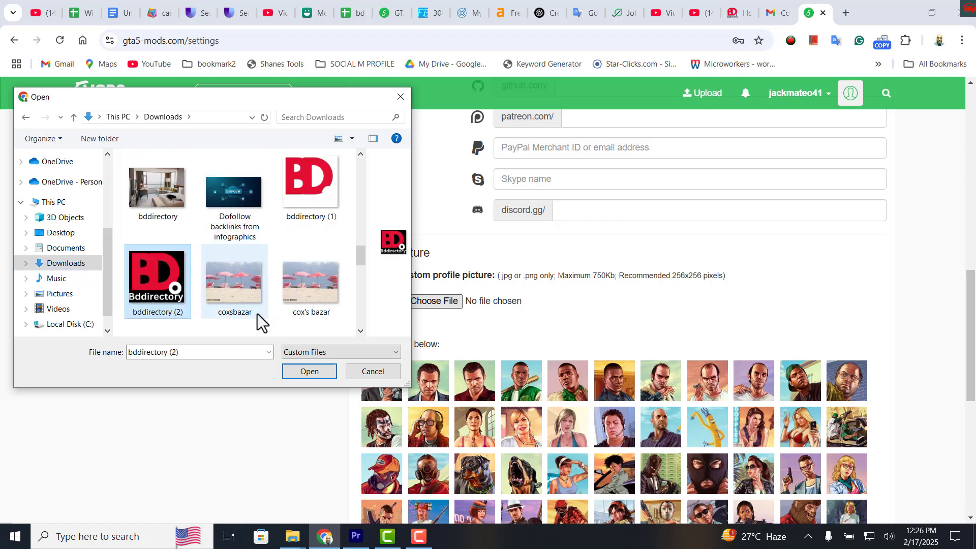
click(301, 373)
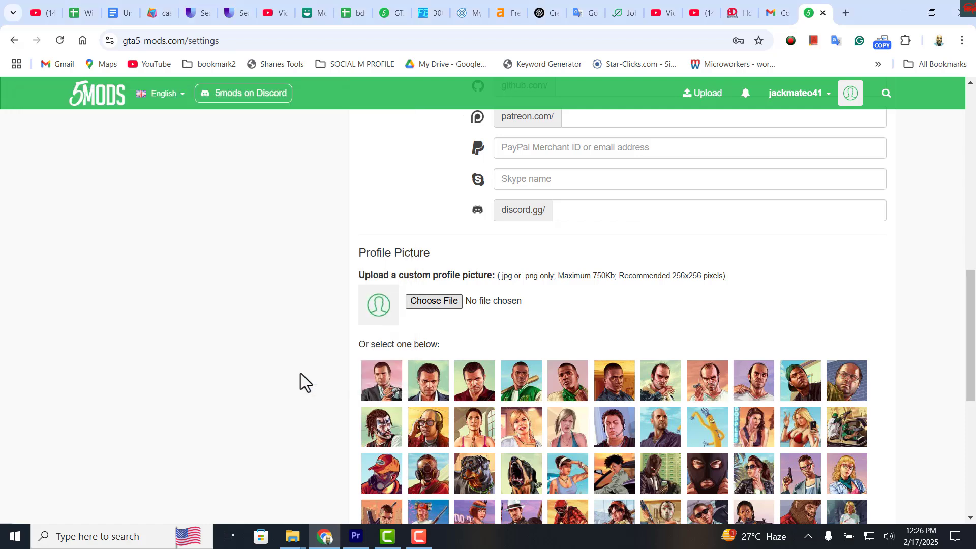
Check the chosen profile picture's preview and save the account settings changes
scroll(741, 305, down, 6)
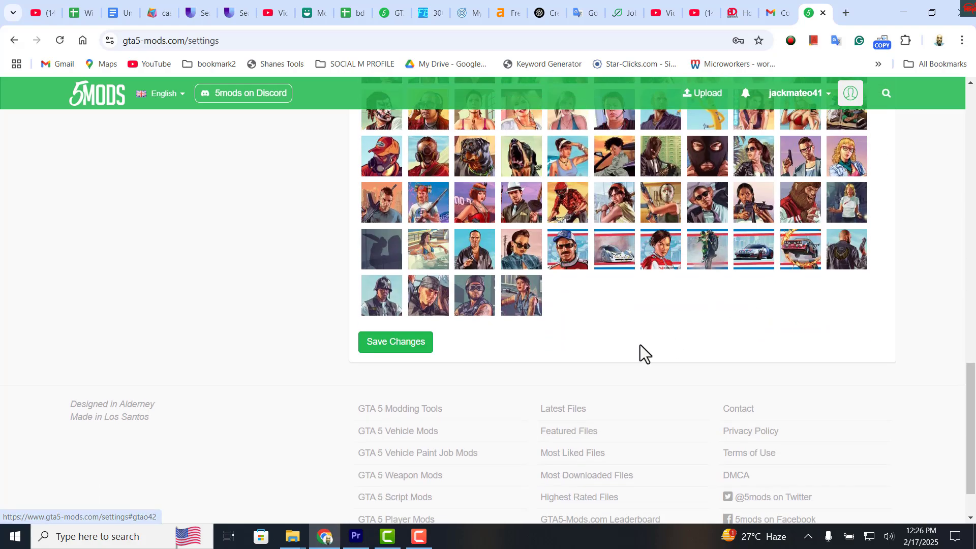
scroll(504, 363, up, 5)
scroll(587, 240, down, 4)
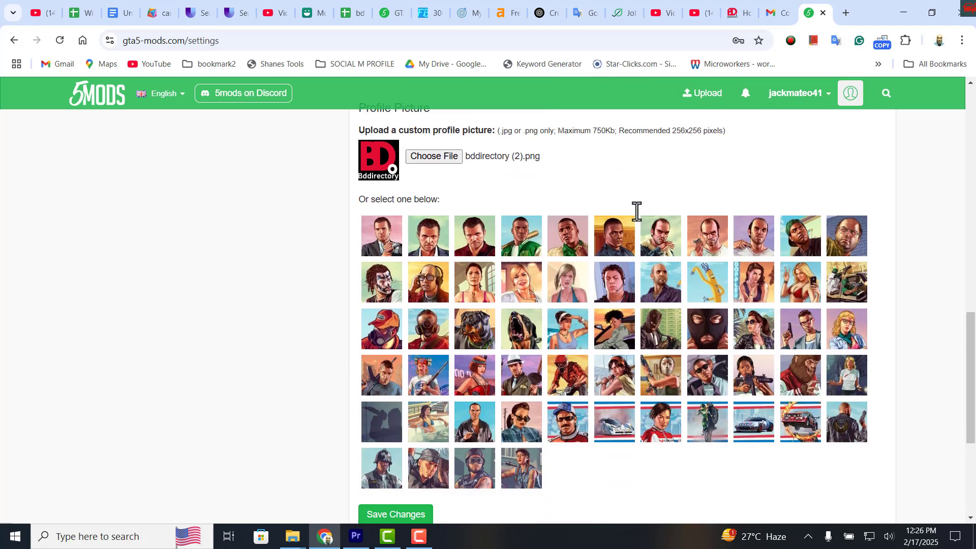
click(390, 411)
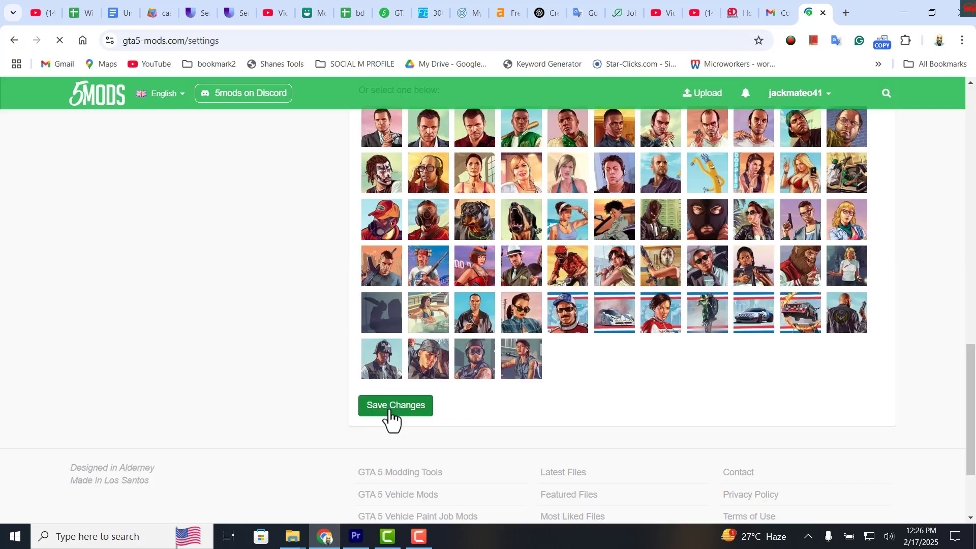
Open the account's public profile page and test the website link by visiting the linked site
scroll(459, 410, up, 7)
scroll(465, 407, up, 10)
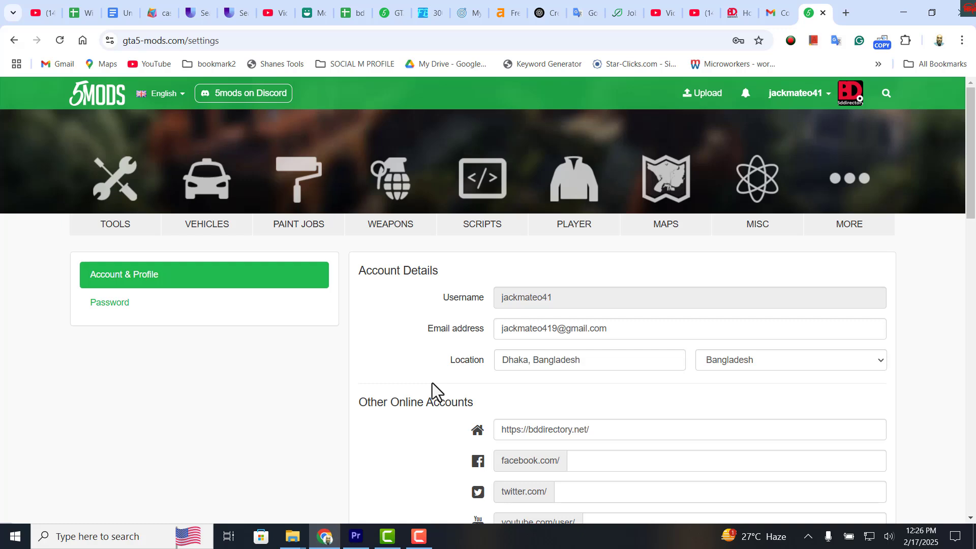
click(809, 95)
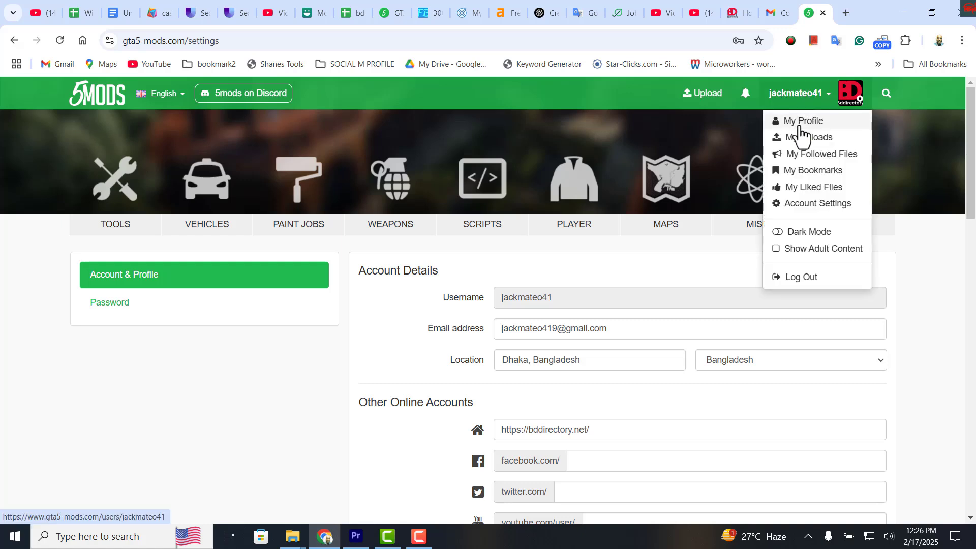
click(796, 127)
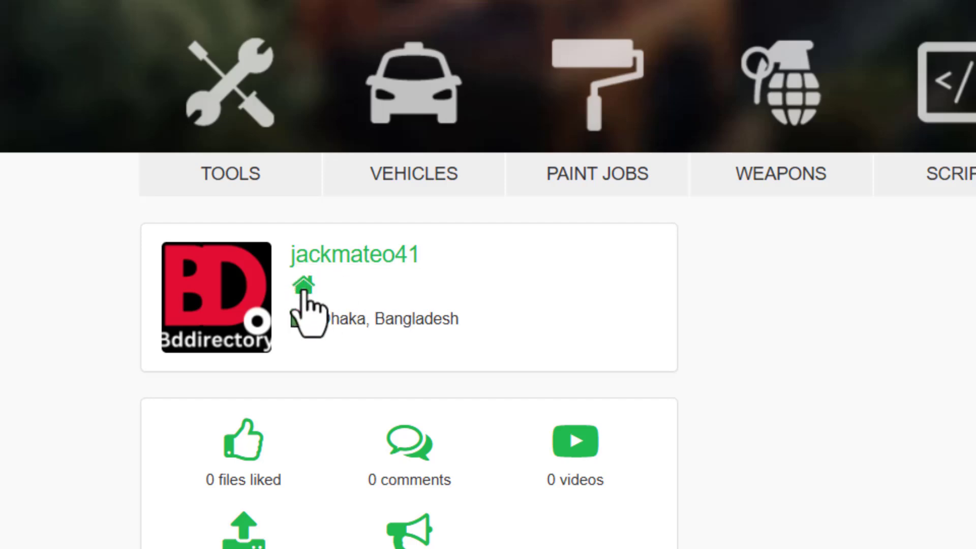
click(305, 299)
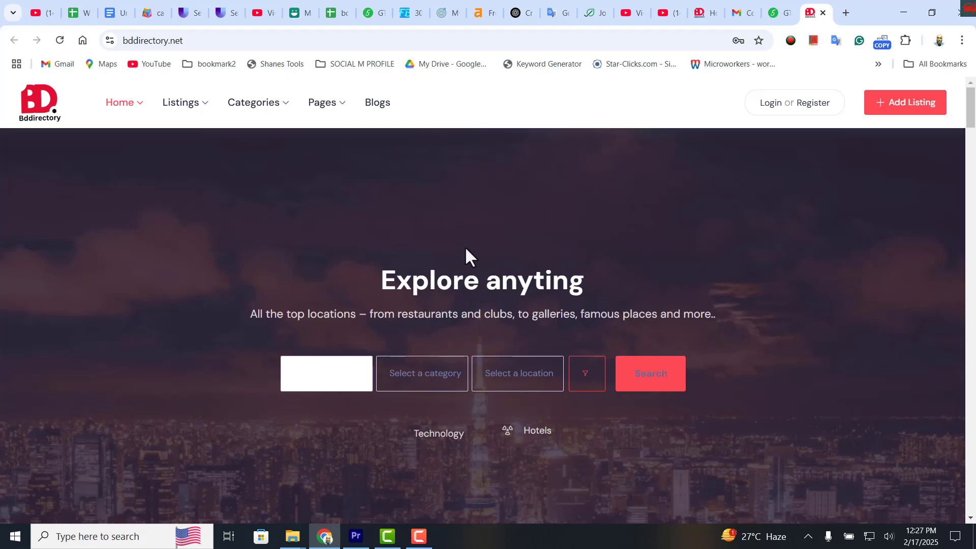
Return to the public profile and inspect the website link's HTML element, closing the developer tools when done
click(775, 4)
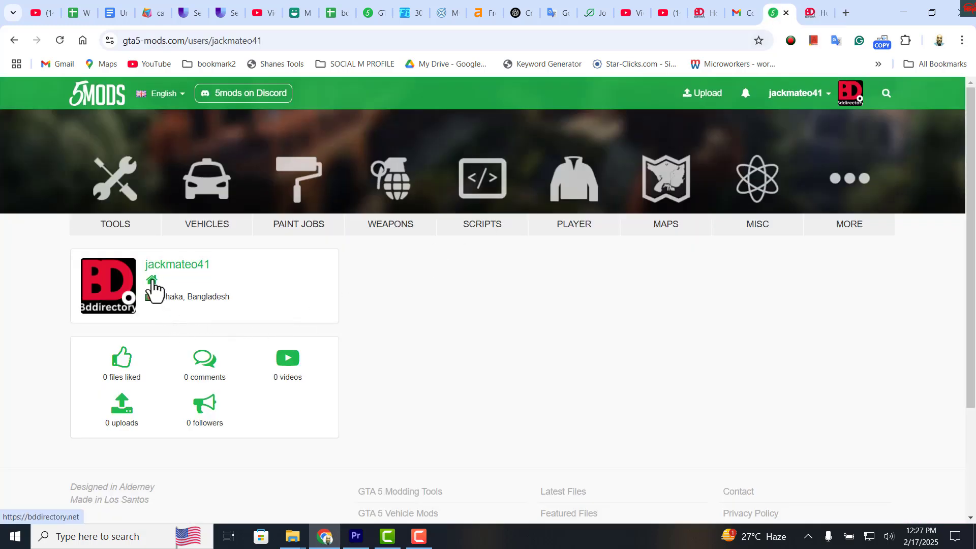
right_click(152, 282)
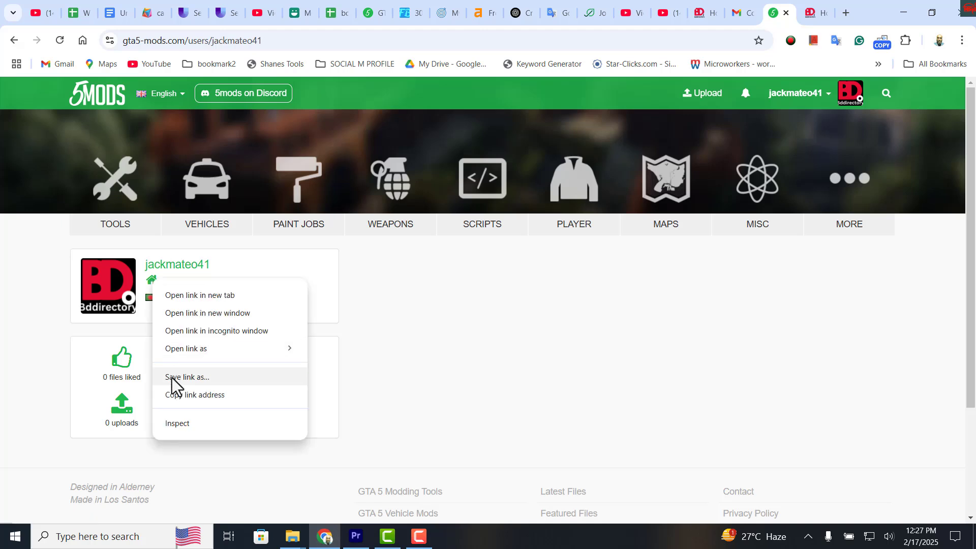
click(169, 429)
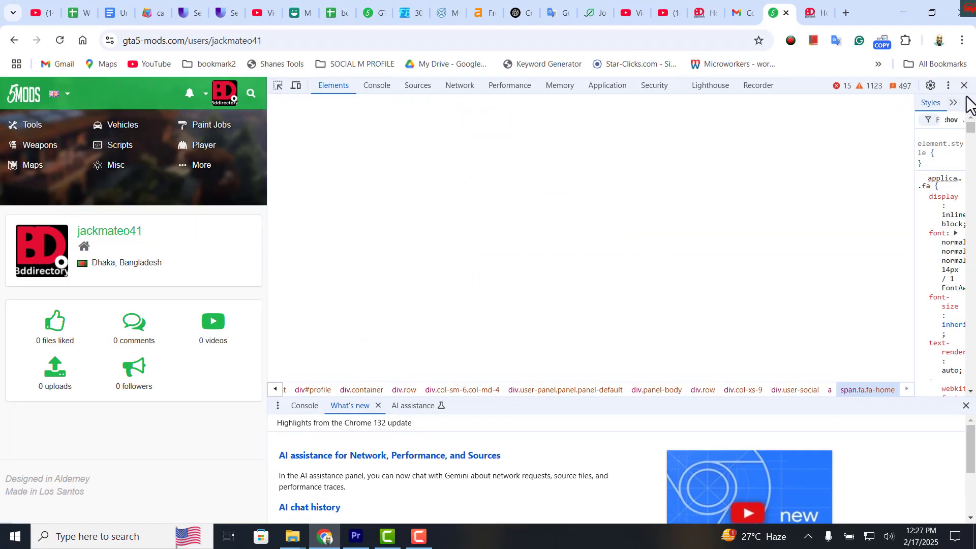
click(965, 85)
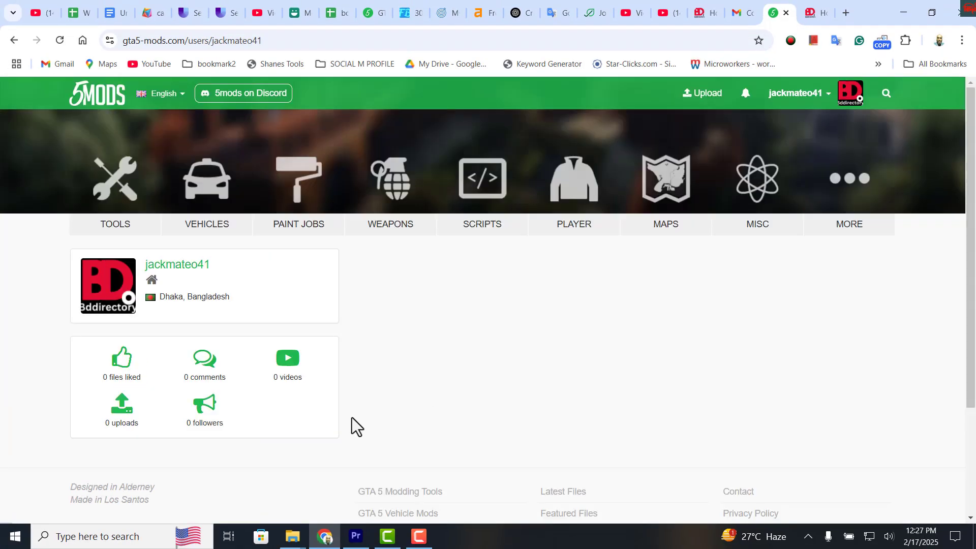
click(419, 538)
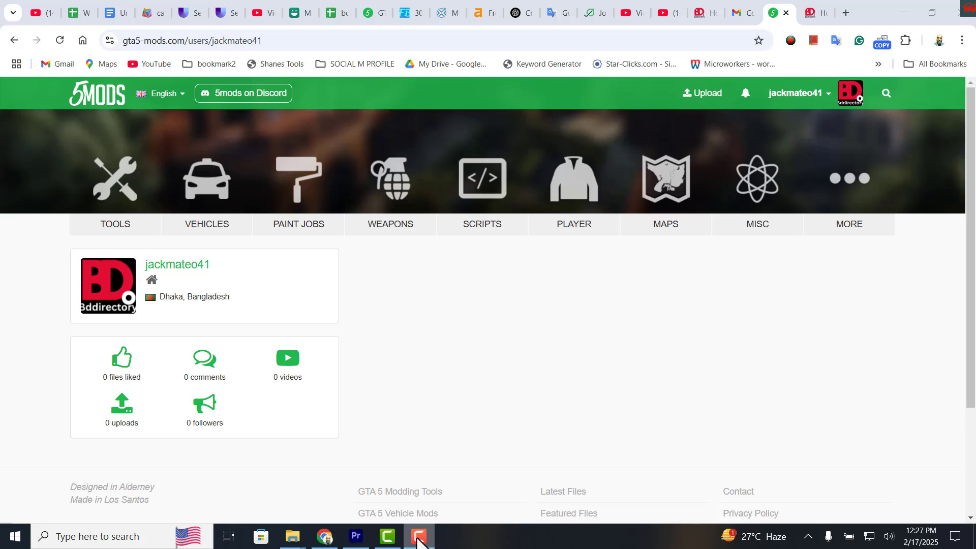